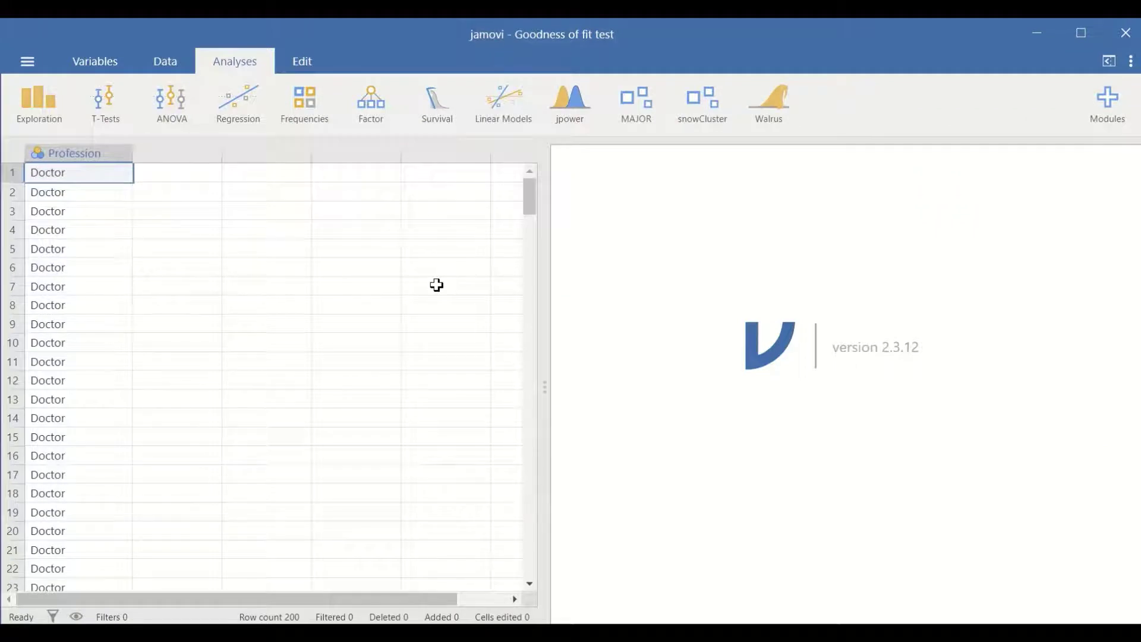
Step: Start an Exploration > Descriptives analysis with Profession as the variable
mouse_move(531, 198)
left_mouse_down()
mouse_move(519, 452)
mouse_move(525, 183)
left_mouse_up()
left_click(45, 107)
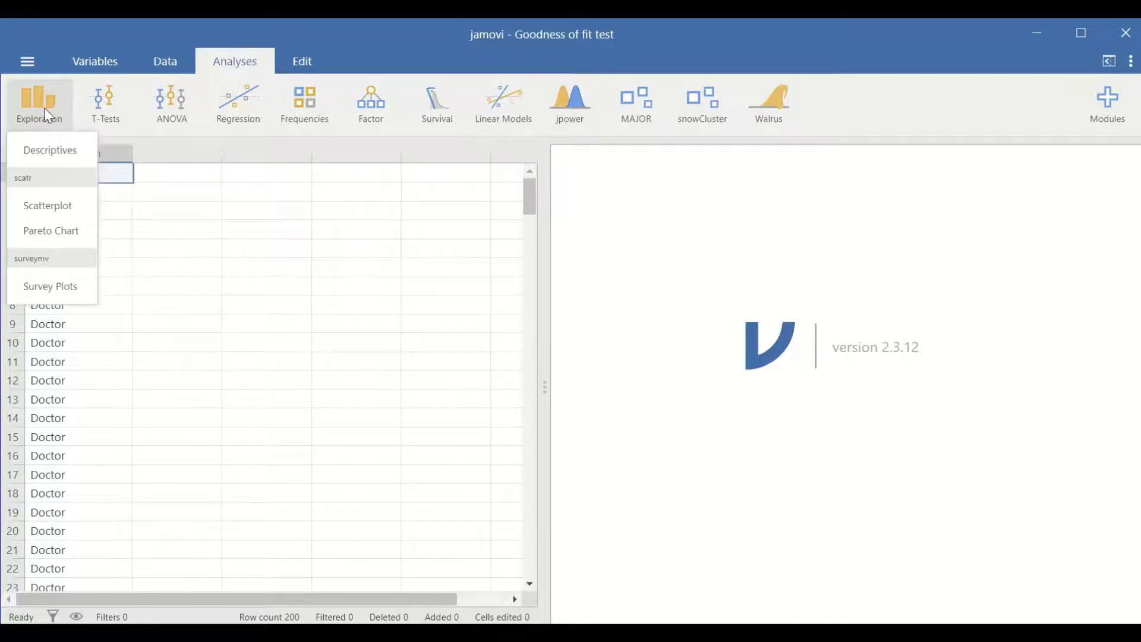
left_click(53, 152)
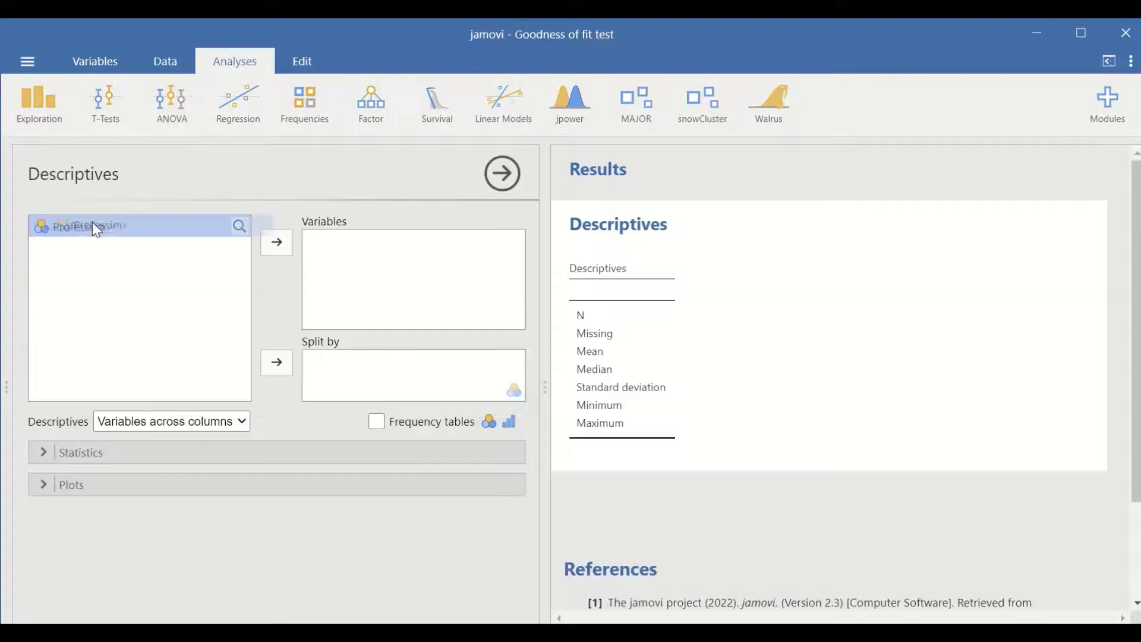
left_click_drag(92, 226, 386, 259)
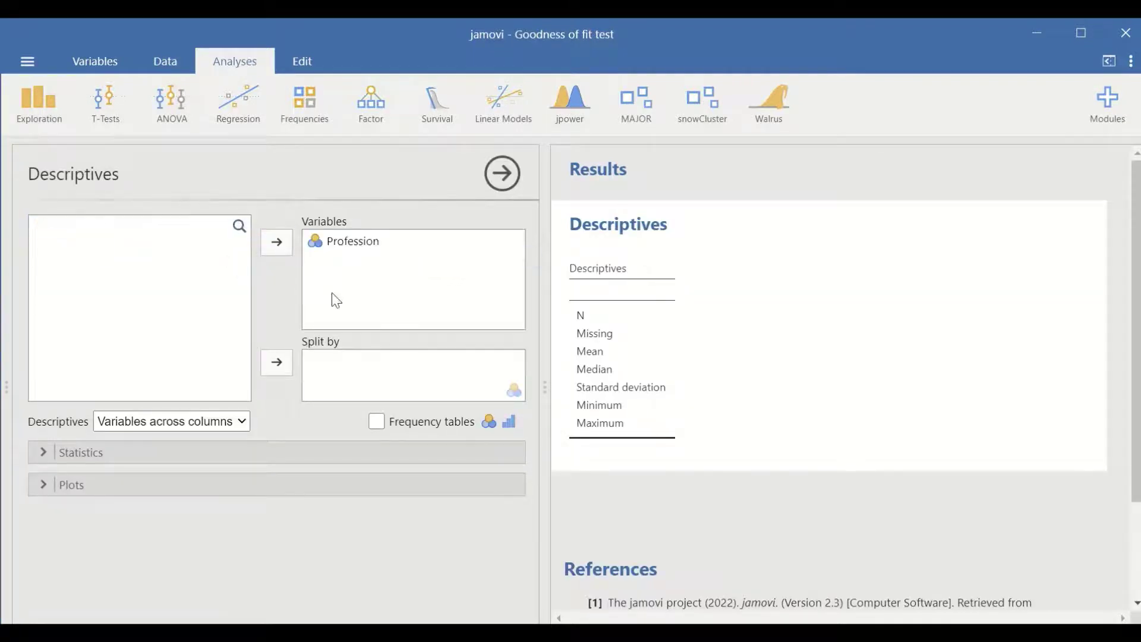
Step: Lay out variables across rows and add a Profession frequency table
left_click(230, 421)
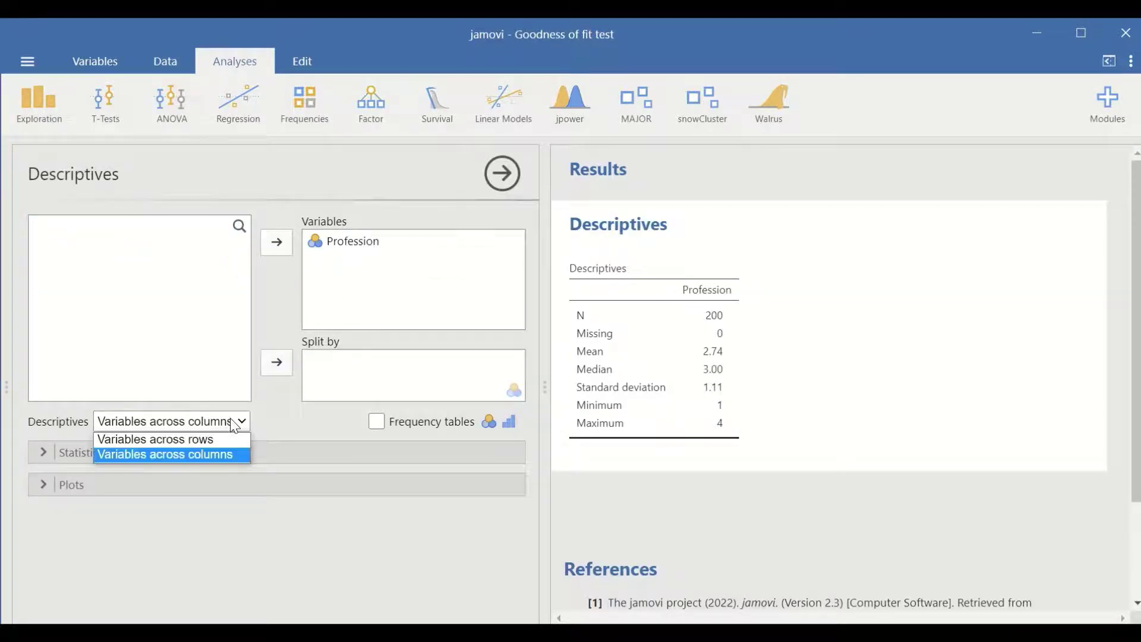
left_click(209, 443)
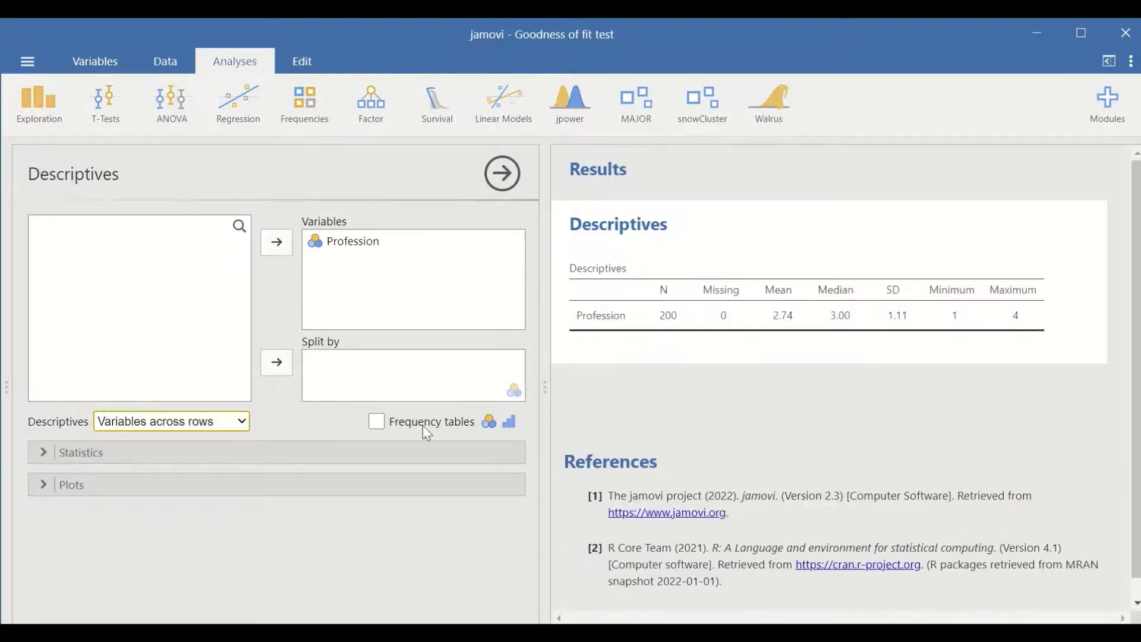
left_click(377, 423)
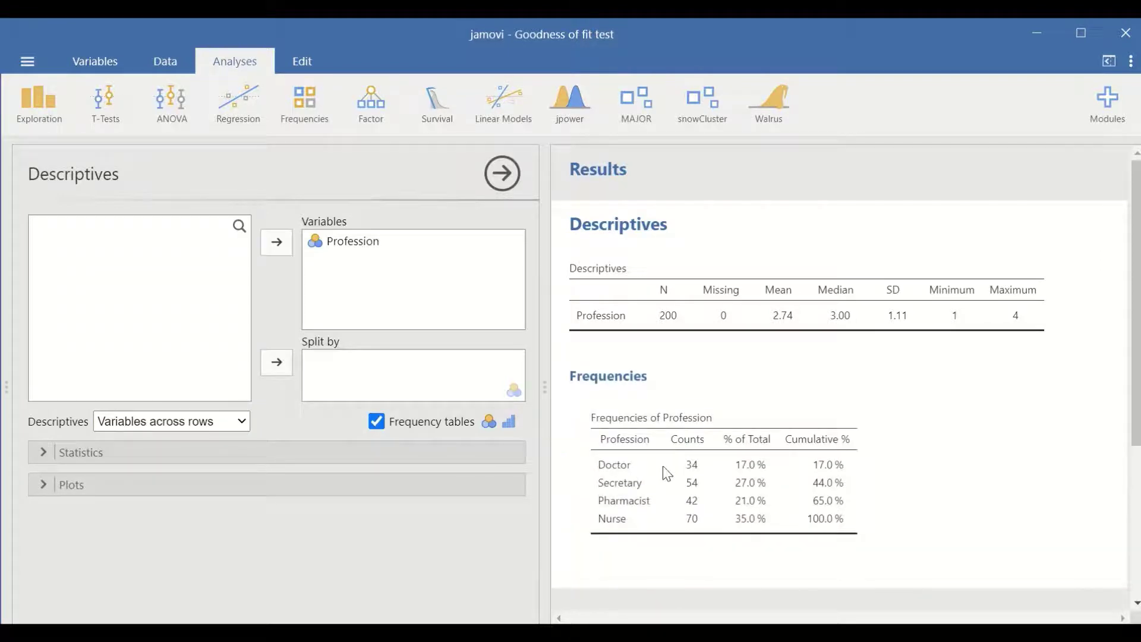
Step: Expand the Statistics options of the Profession descriptives and look through them
left_click(429, 452)
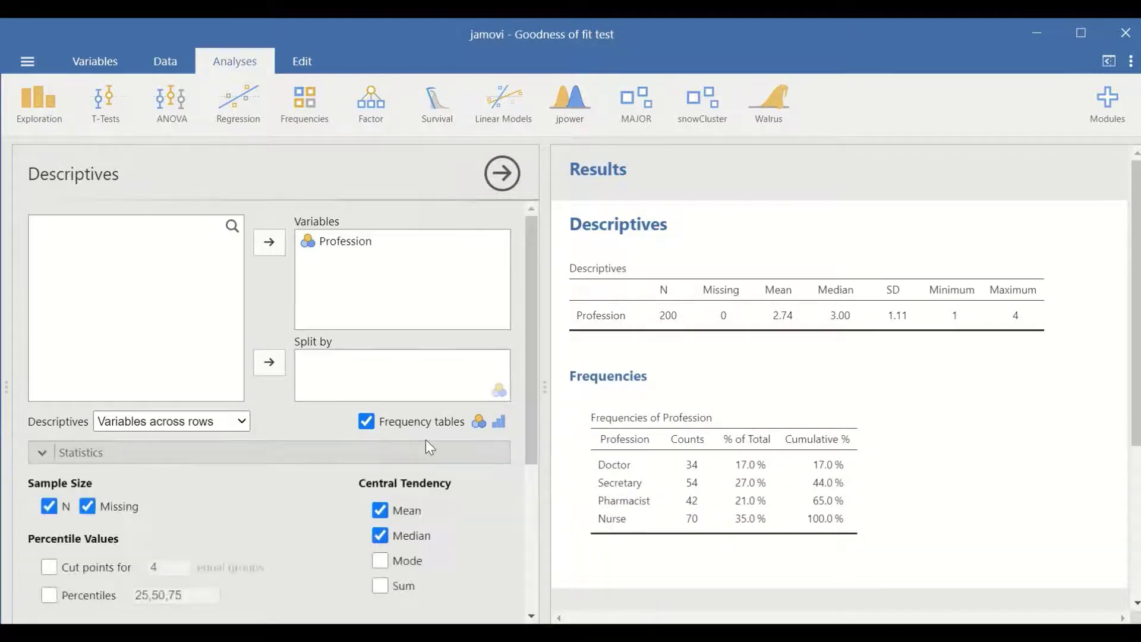
scroll(436, 437, "down", 3)
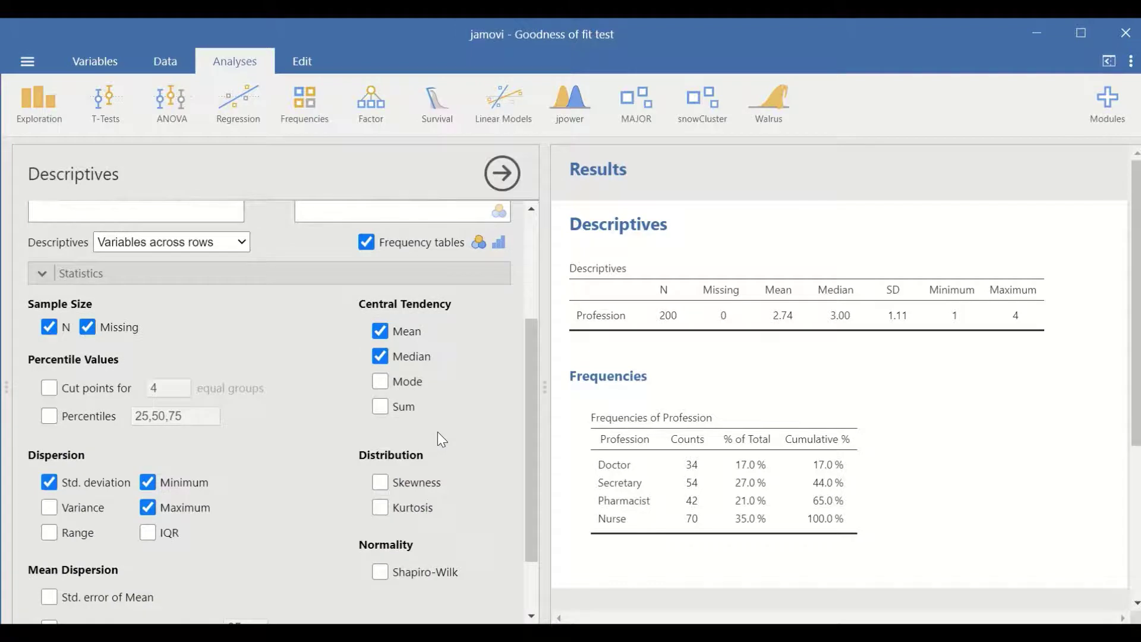
scroll(441, 432, "down", 1)
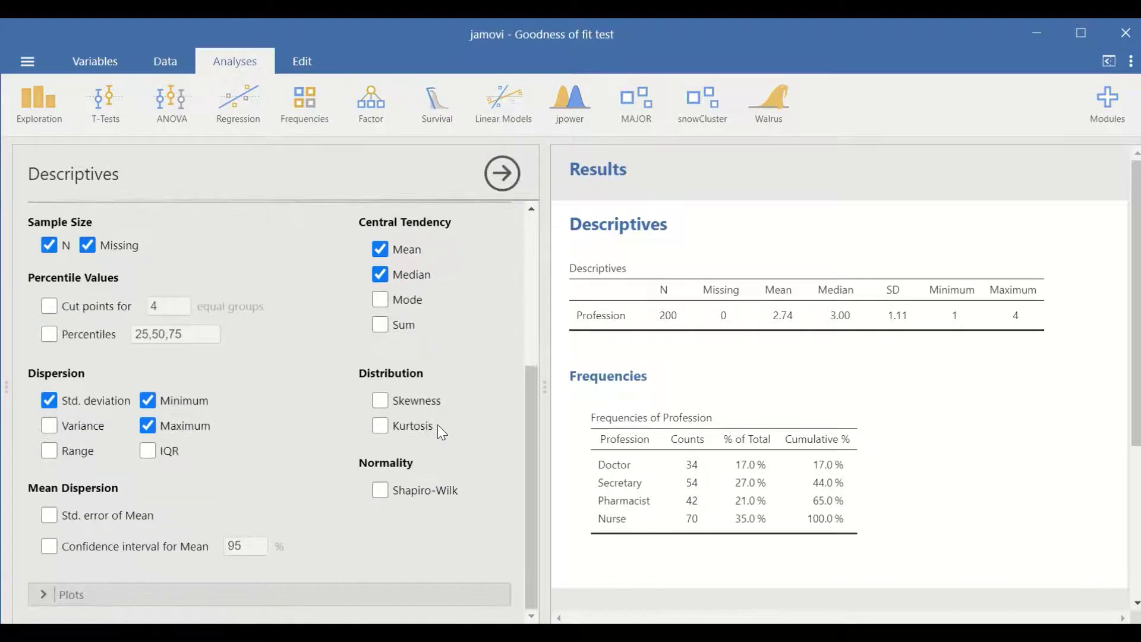
scroll(438, 484, "up", 3)
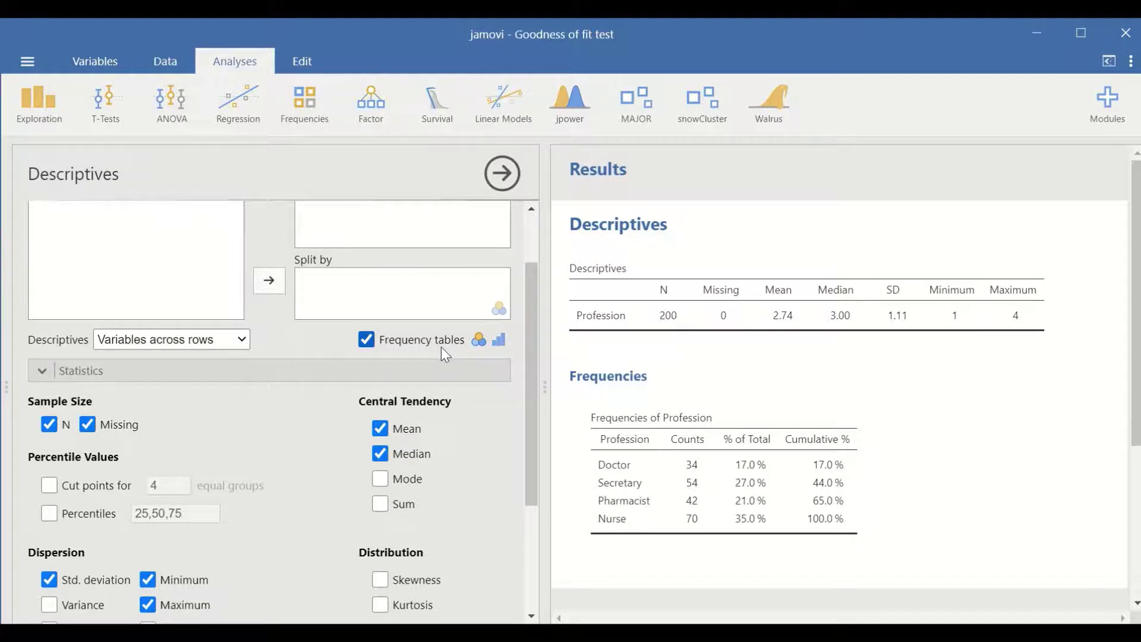
Step: Run an N Outcomes χ² goodness-of-fit test with Profession as the variable
left_click(309, 107)
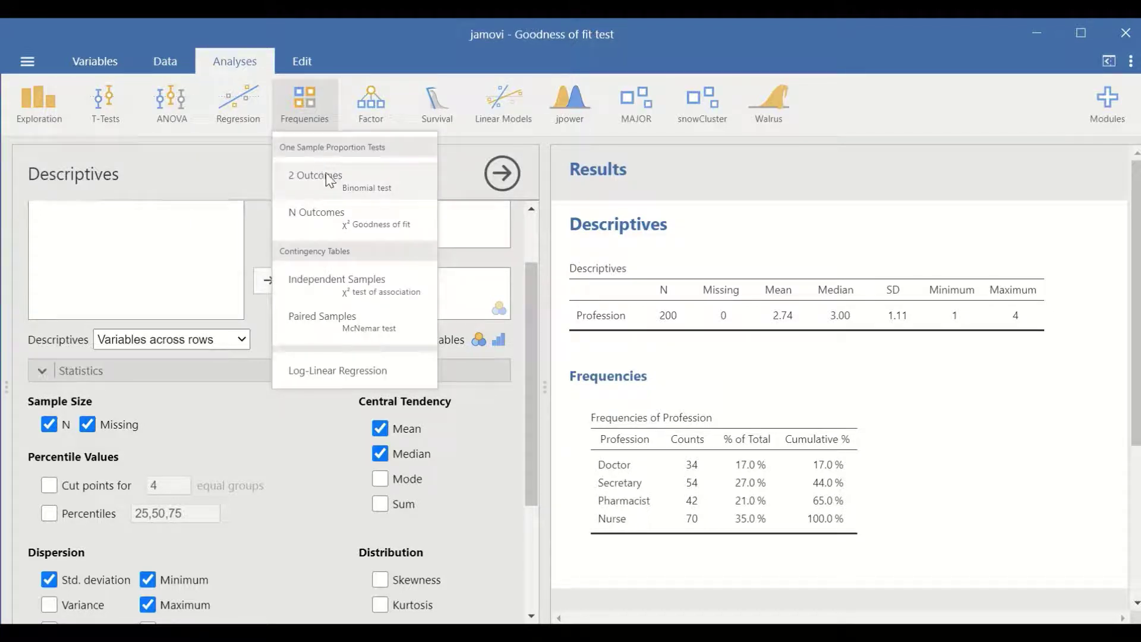
left_click(344, 232)
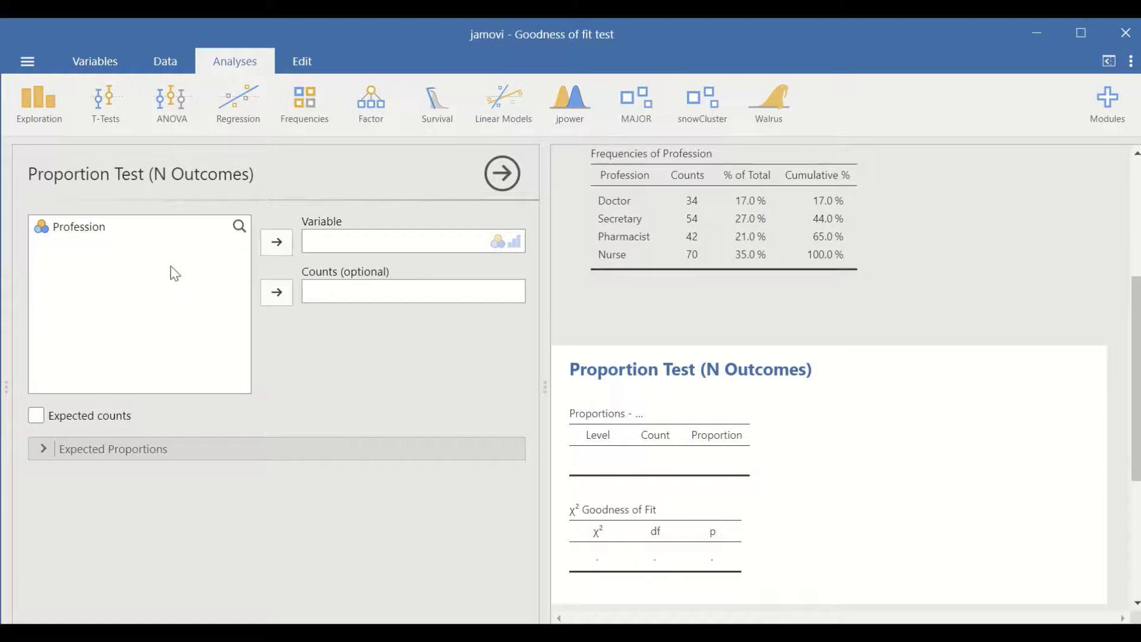
left_click_drag(59, 233, 338, 247)
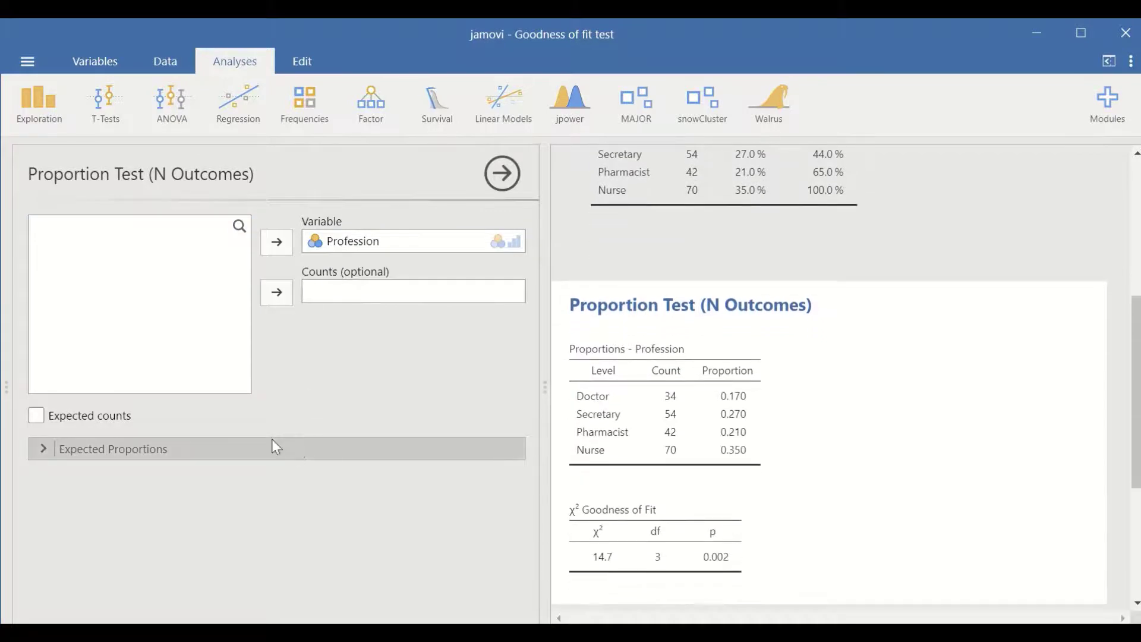
Step: Expand Expected Proportions to show each profession's ratio, with expected counts of 50.0
scroll(683, 573, "down", 2)
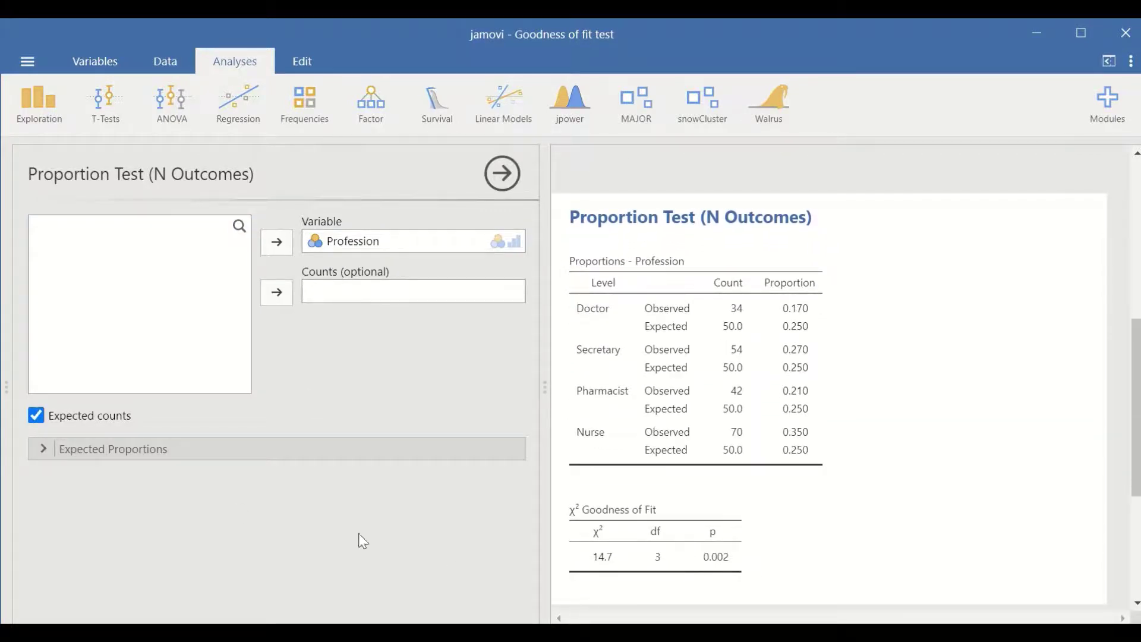
left_click(155, 454)
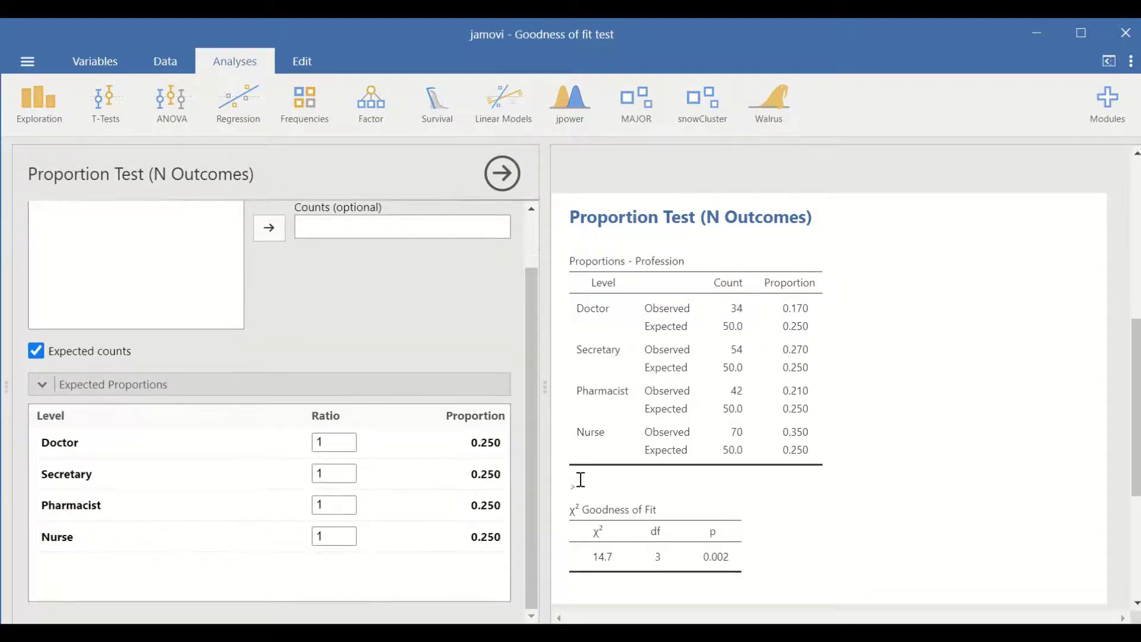
scroll(849, 476, "up", 3)
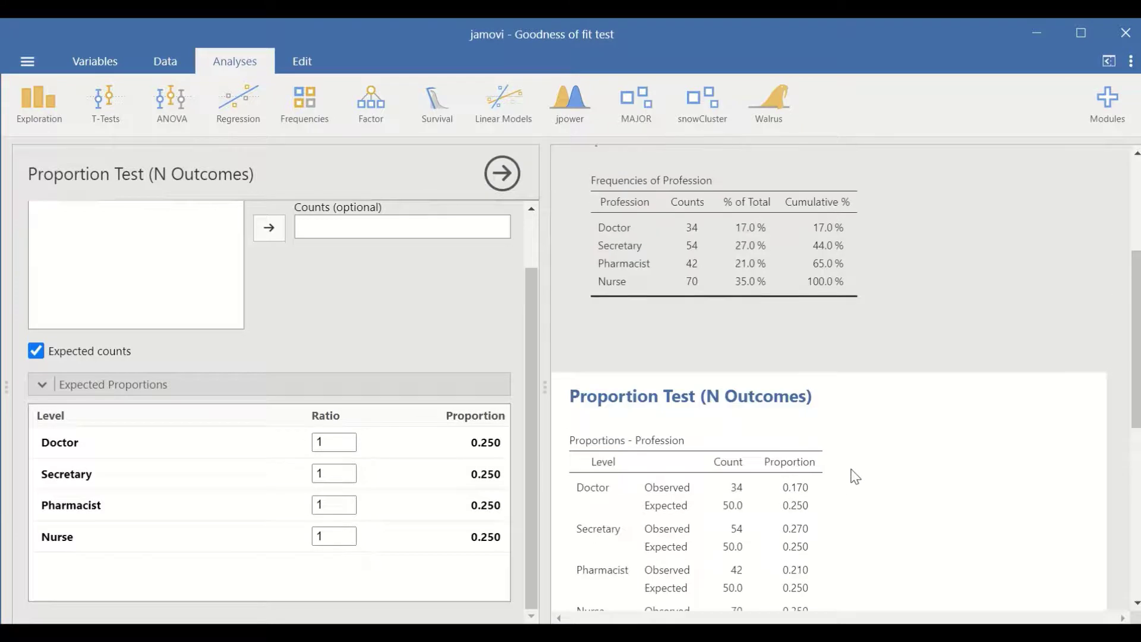
scroll(856, 477, "down", 1)
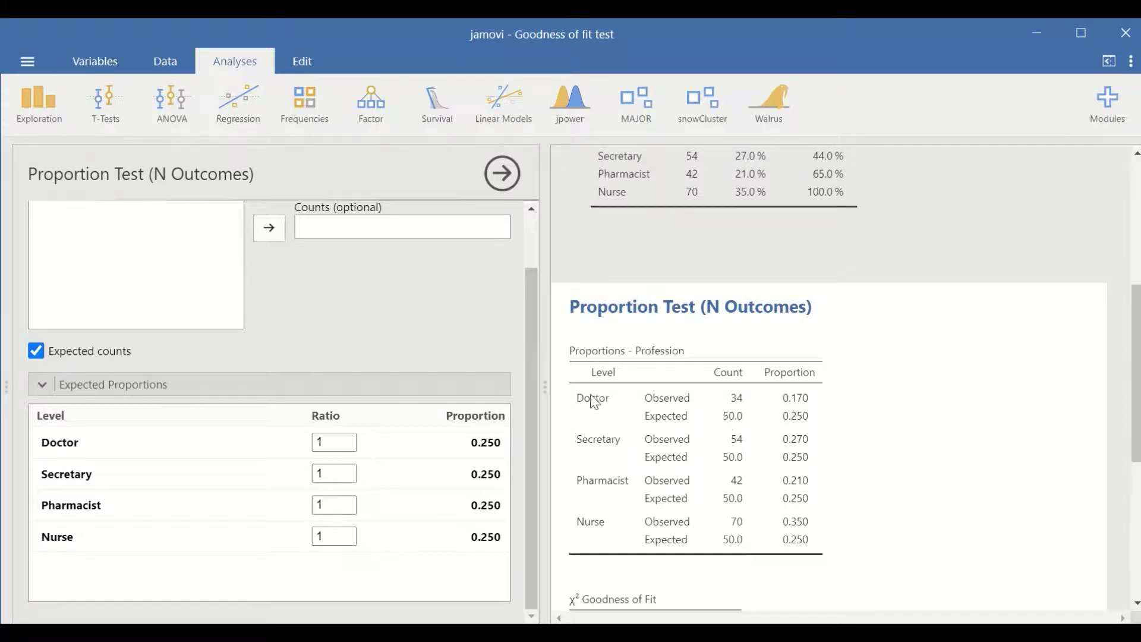
scroll(823, 443, "down", 2)
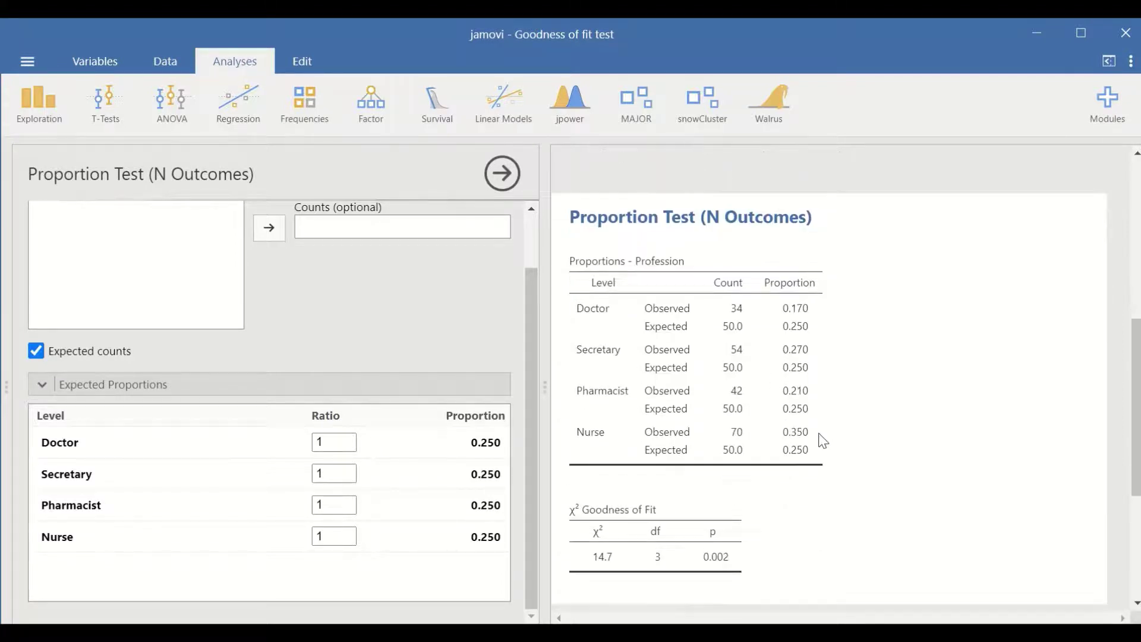
scroll(821, 436, "down", 4)
scroll(827, 440, "up", 4)
scroll(797, 385, "down", 2)
scroll(801, 382, "up", 2)
scroll(774, 461, "down", 2)
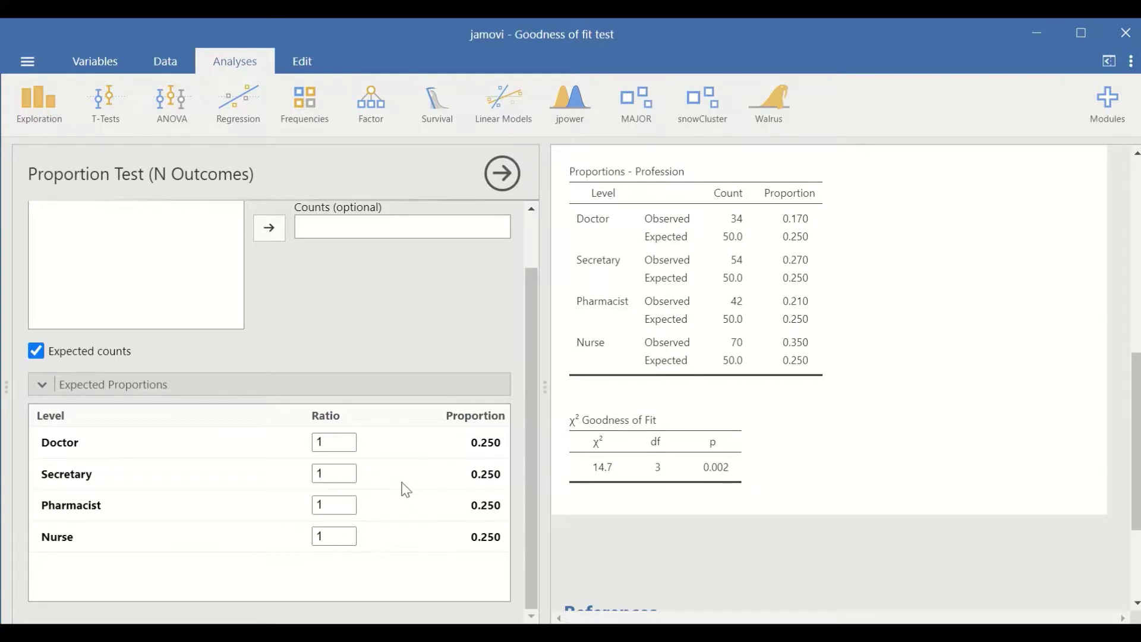
Step: Set the Doctor and Secretary expected ratios to 0.1 and 0.2
left_click(348, 446)
left_click(396, 454)
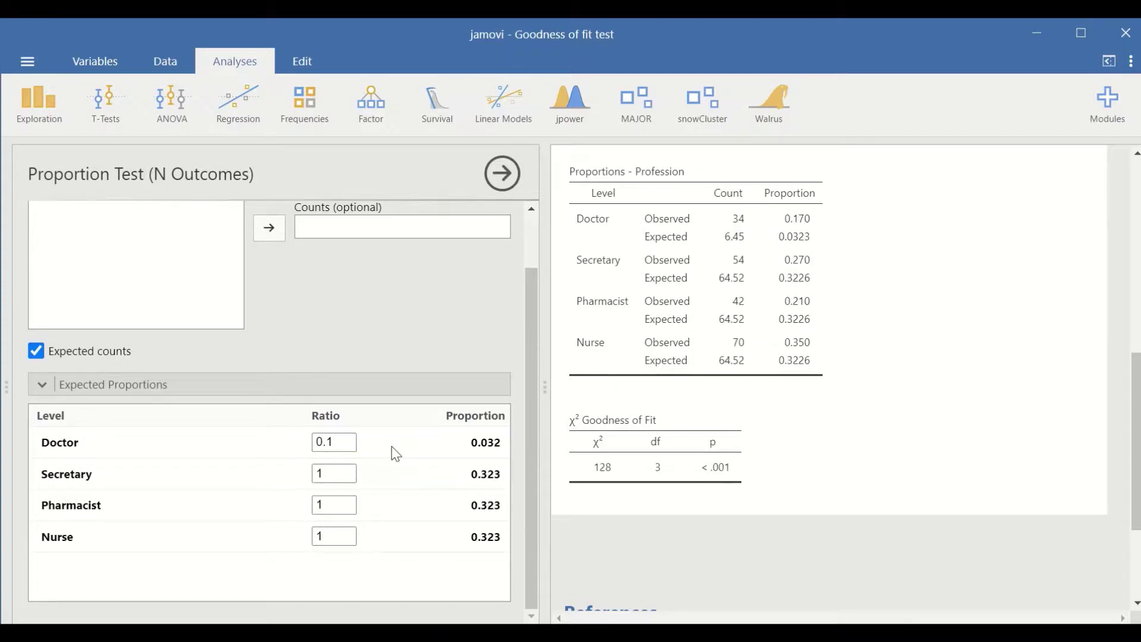
left_click(334, 475)
type(".2")
key("Return")
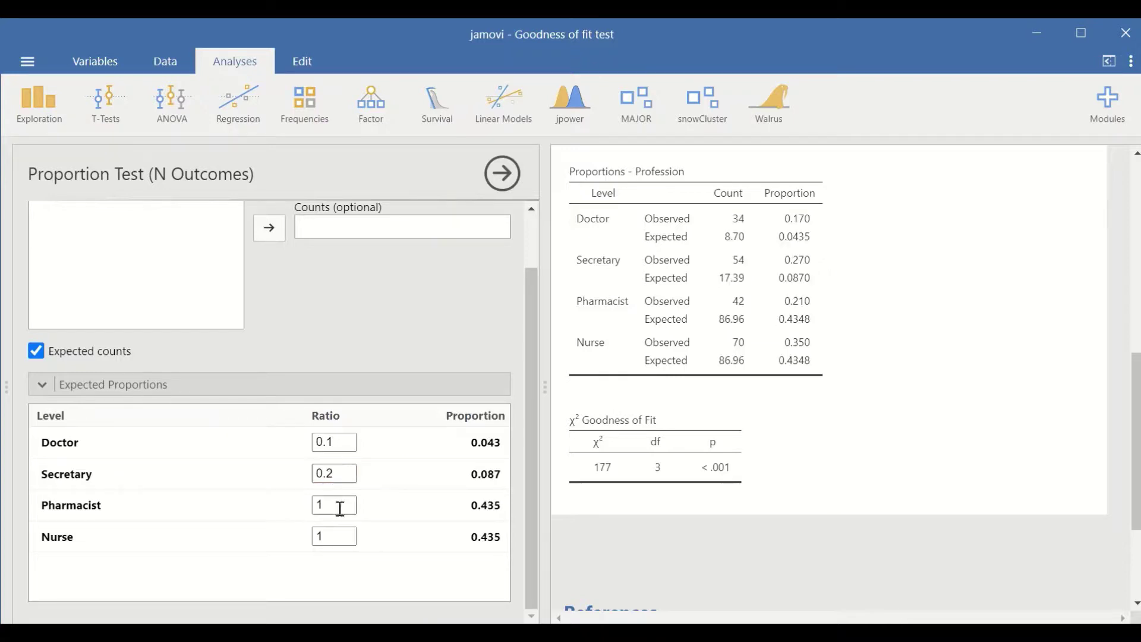
Step: Set the Pharmacist and Nurse expected ratios to 0.3 and 0.4
left_click(339, 507)
key("Return")
left_click(337, 540)
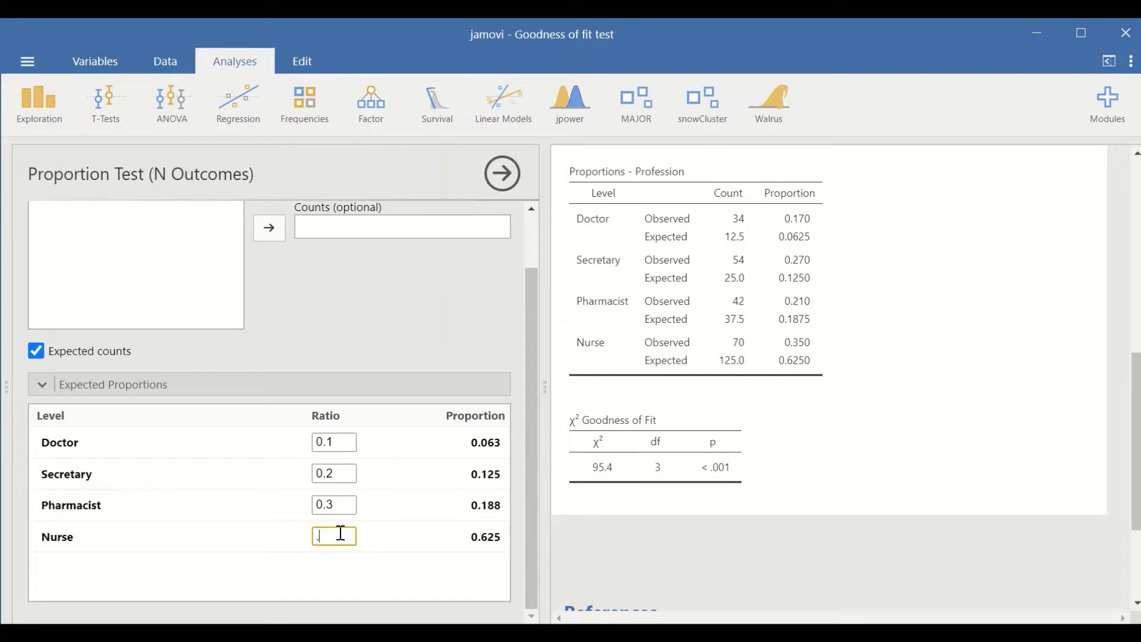
type(".4")
key("Return")
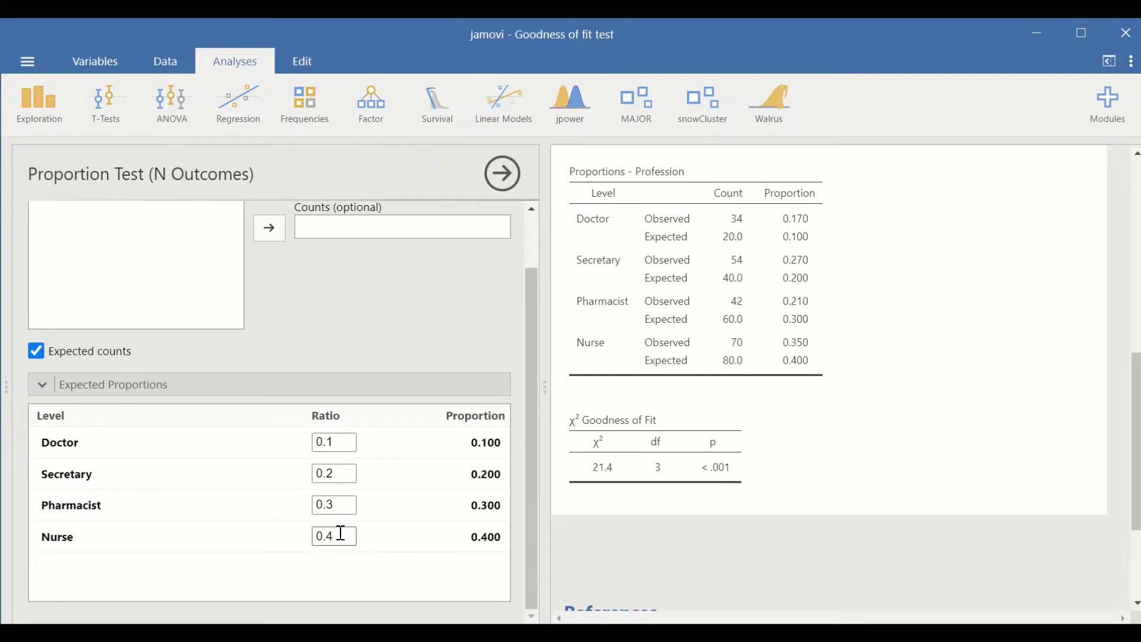